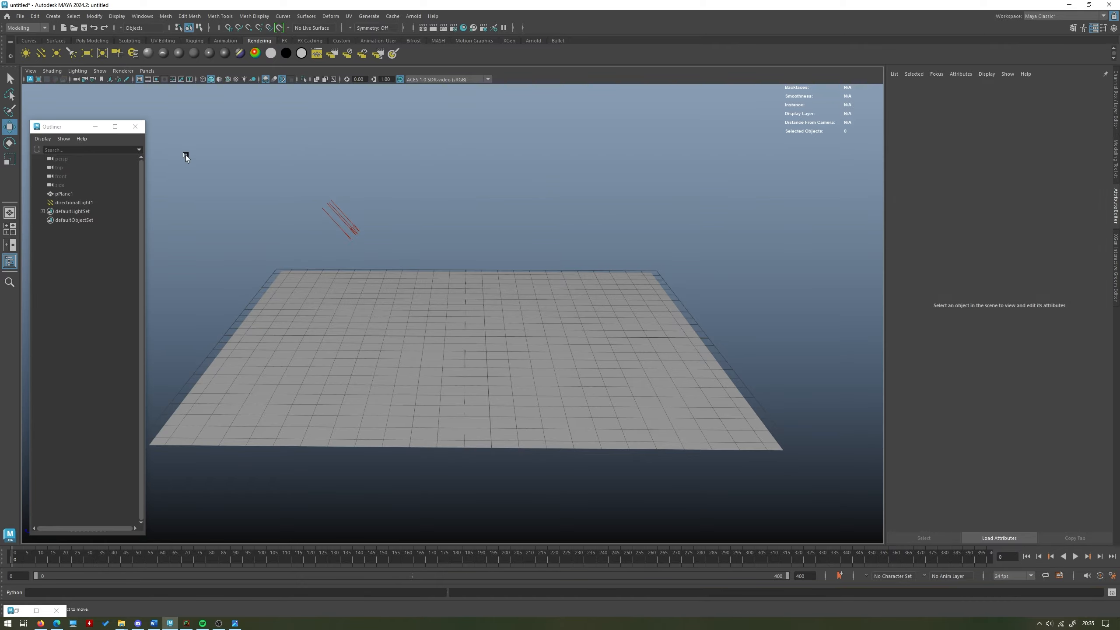
- Switch the viewport renderer to Arnold and examine the displaced mountain terrain from several angles
left_click(128, 72)
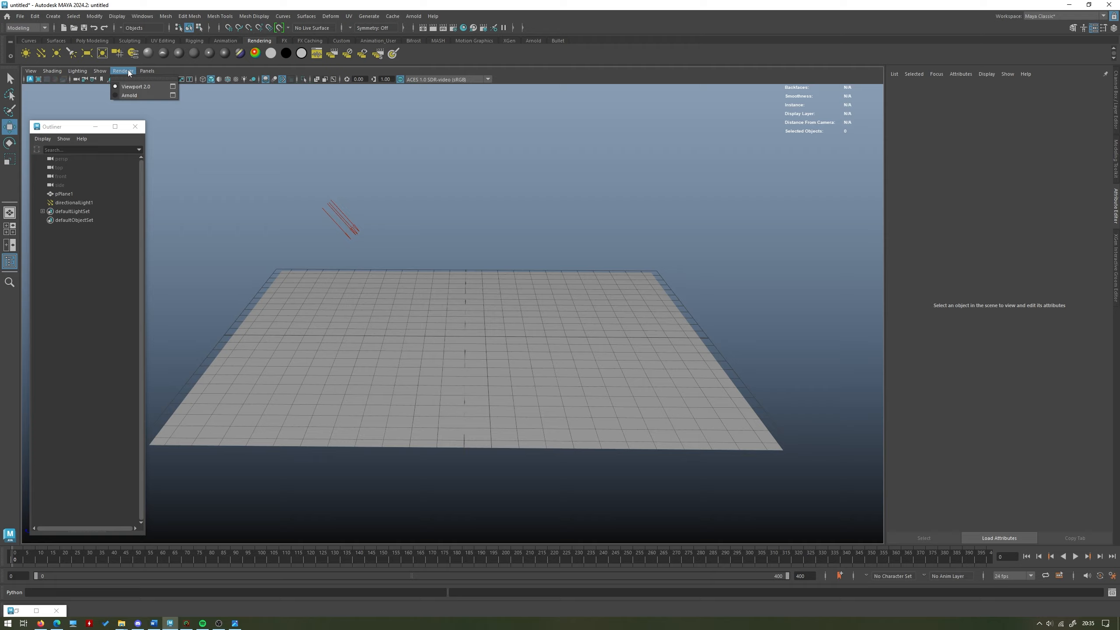
left_click(133, 96)
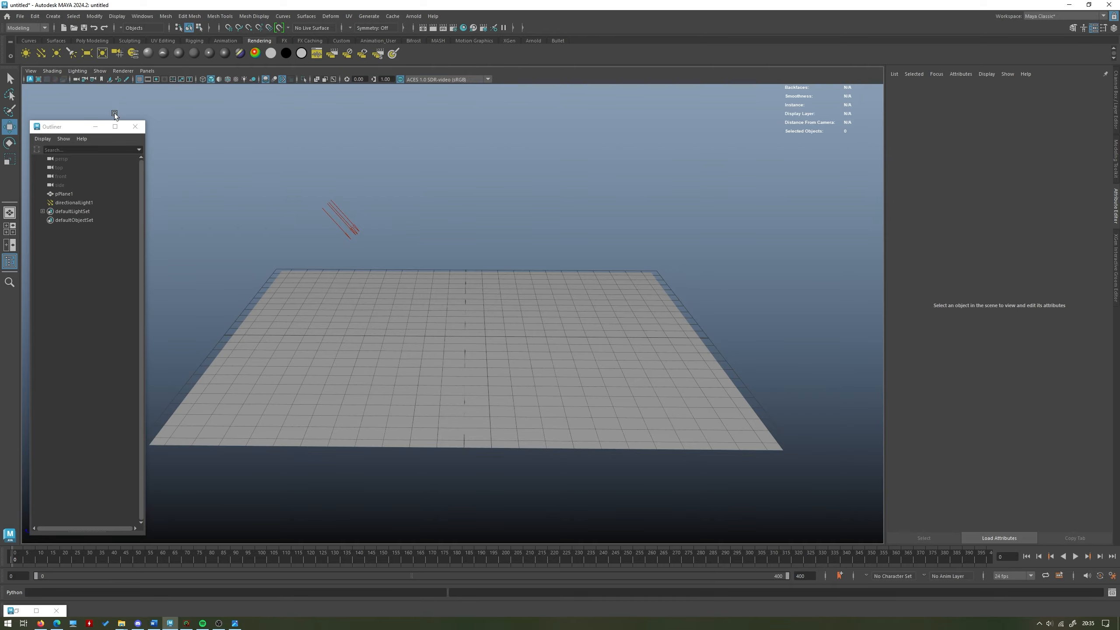
left_click_drag(453, 296, 598, 343, "alt")
scroll(565, 338, "up", 5)
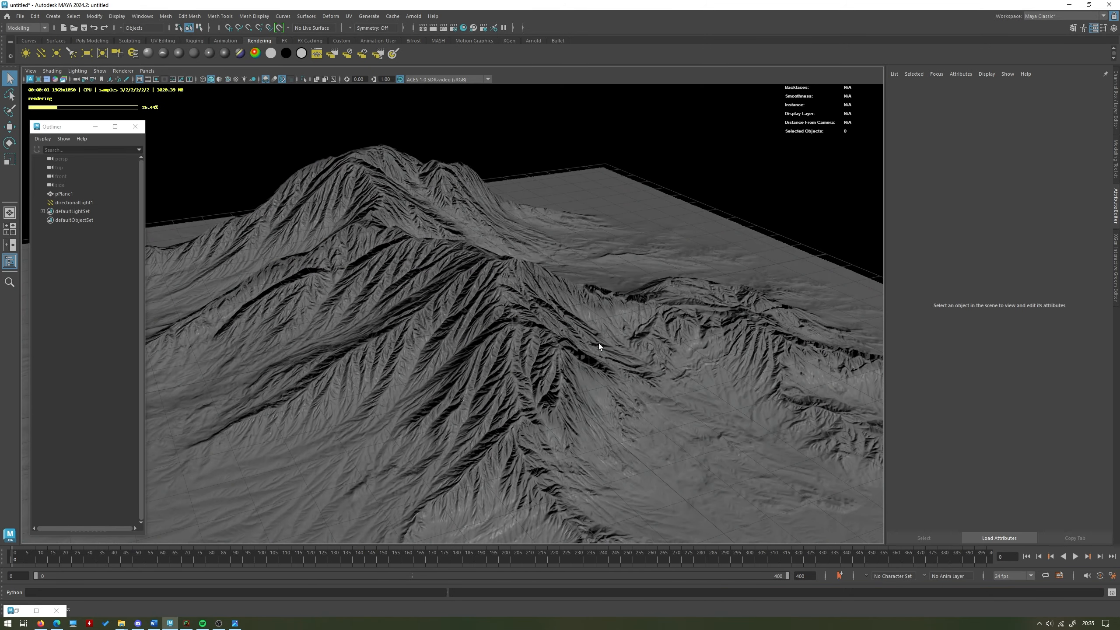
scroll(550, 315, "down", 5)
left_click(609, 284)
left_click_drag(611, 288, 638, 299, "alt")
left_click(638, 299)
left_click_drag(690, 267, 604, 276, "alt")
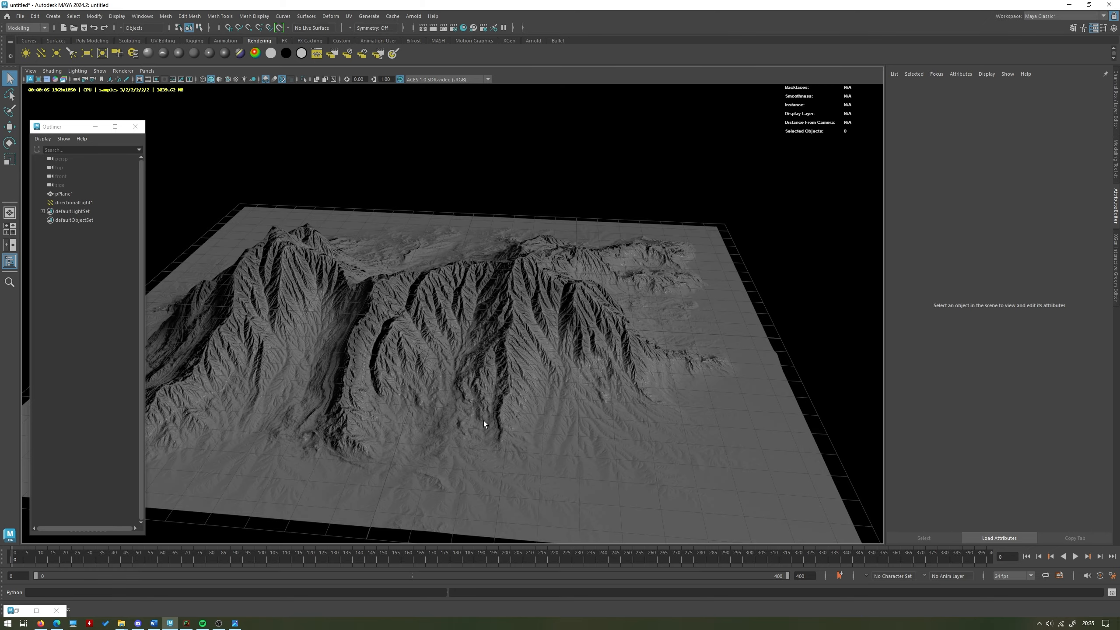
left_click(36, 611)
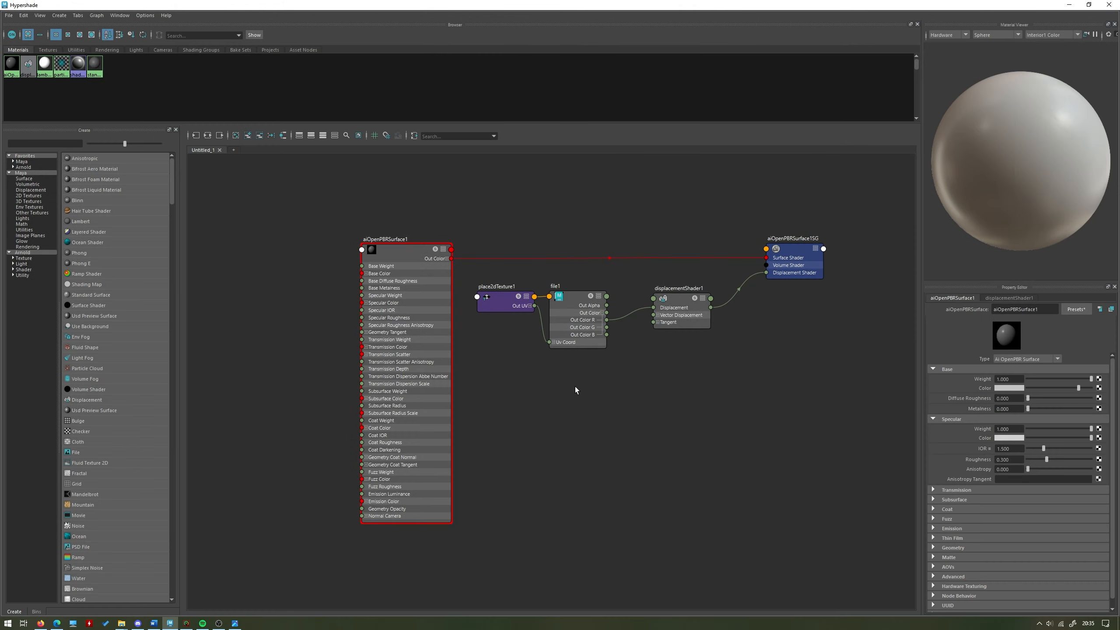
left_click(1069, 5)
left_click_drag(416, 281, 524, 326, "alt")
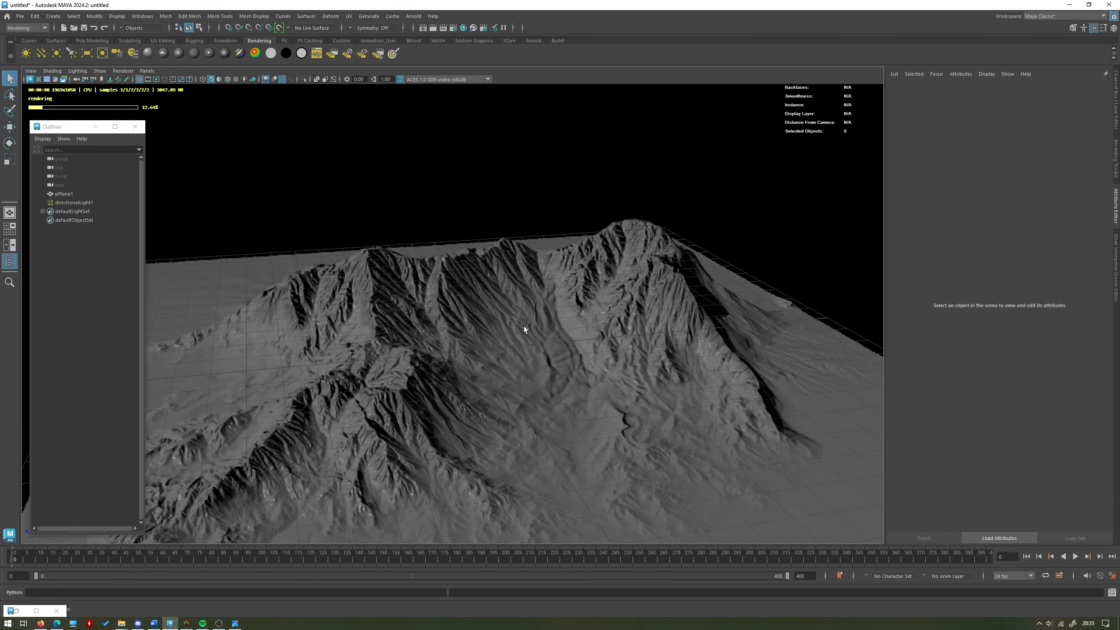
left_click_drag(325, 479, 309, 461, "alt")
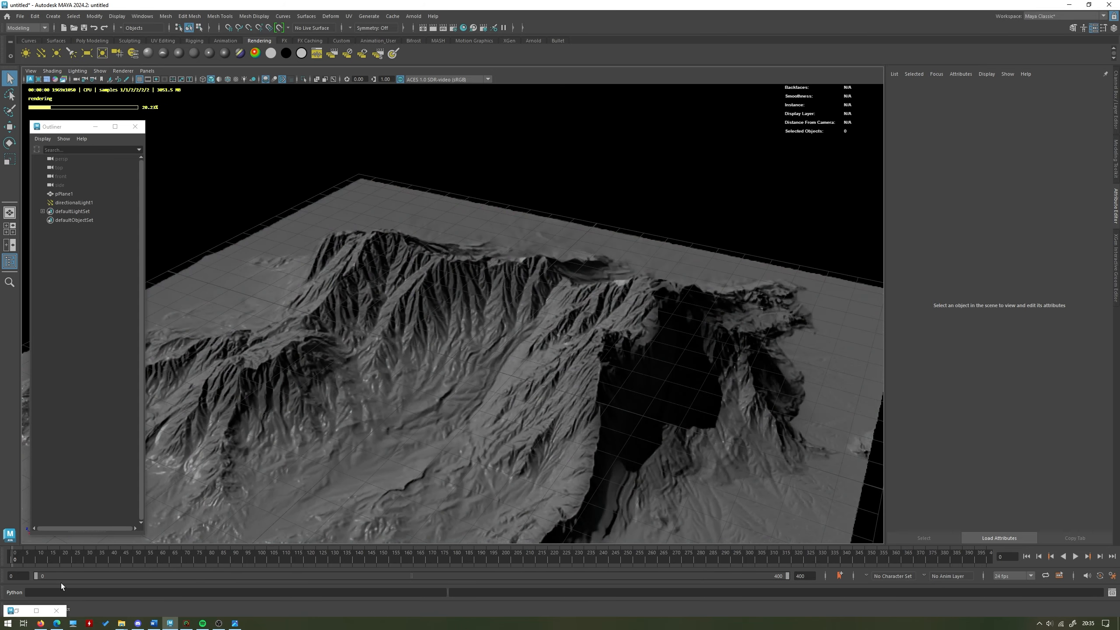
- Select the displacement shader node in Hypershade and expand its Arnold settings in the Attribute Editor
left_click(32, 611)
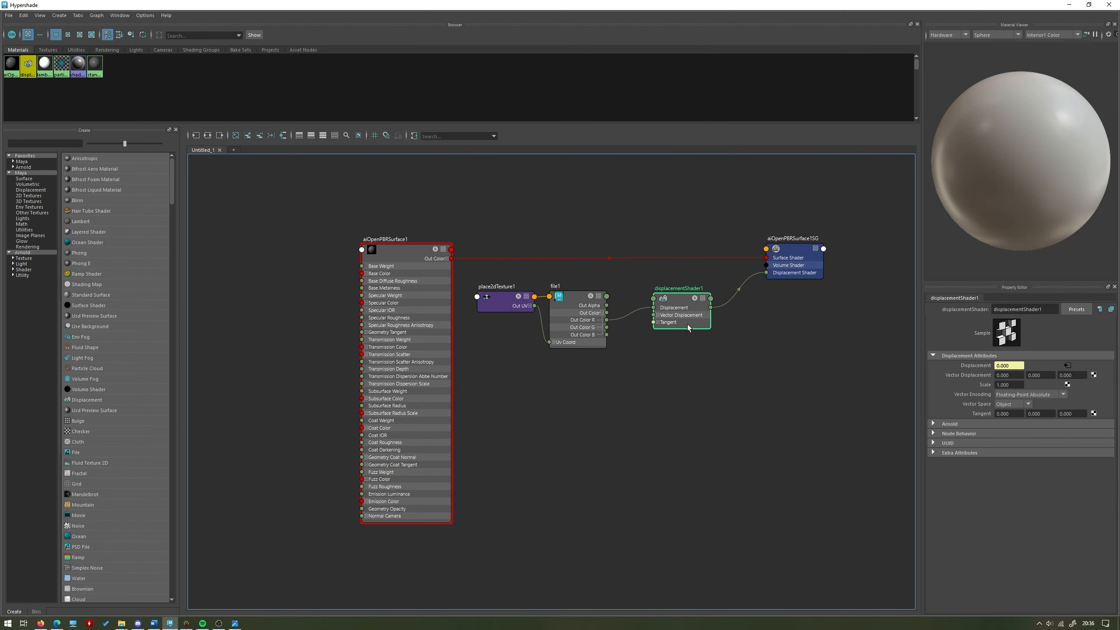
left_click(1069, 5)
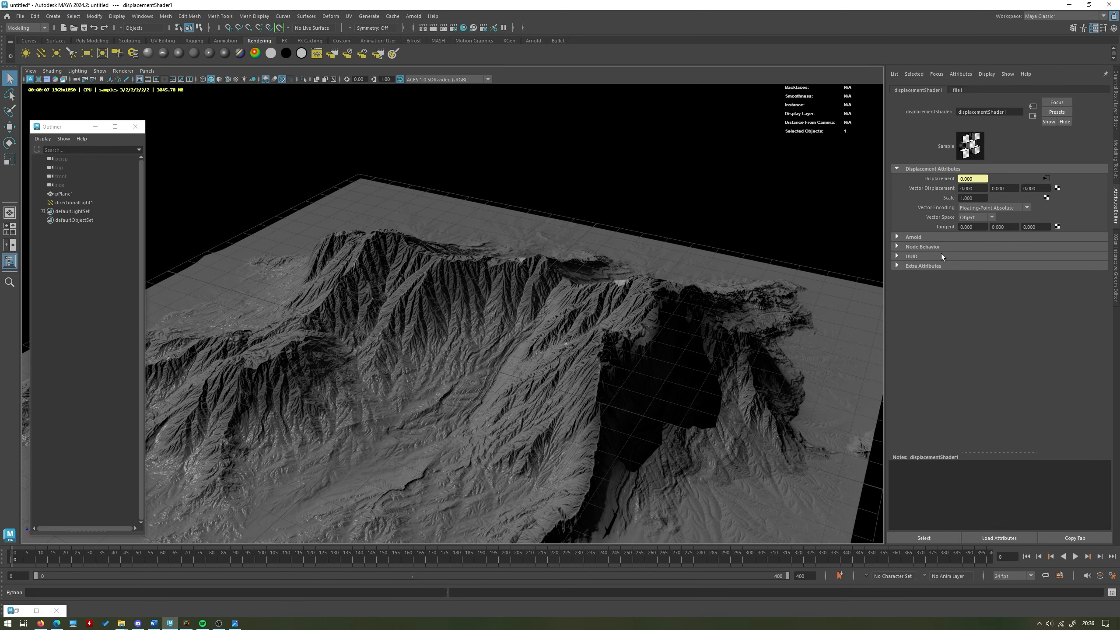
left_click(914, 237)
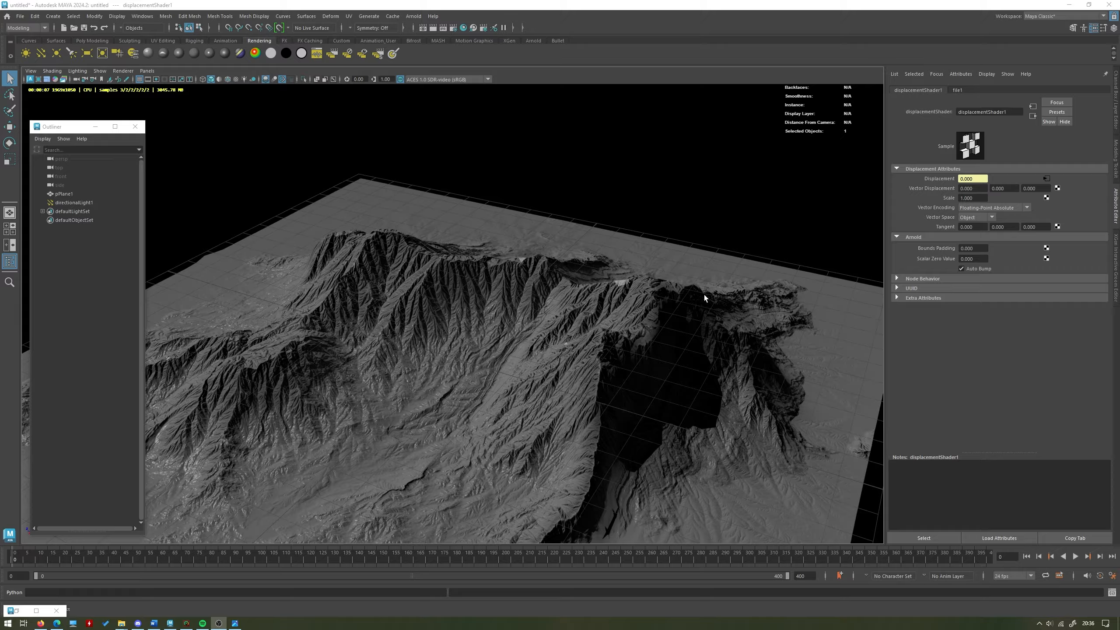
left_click_drag(704, 297, 367, 215, "alt")
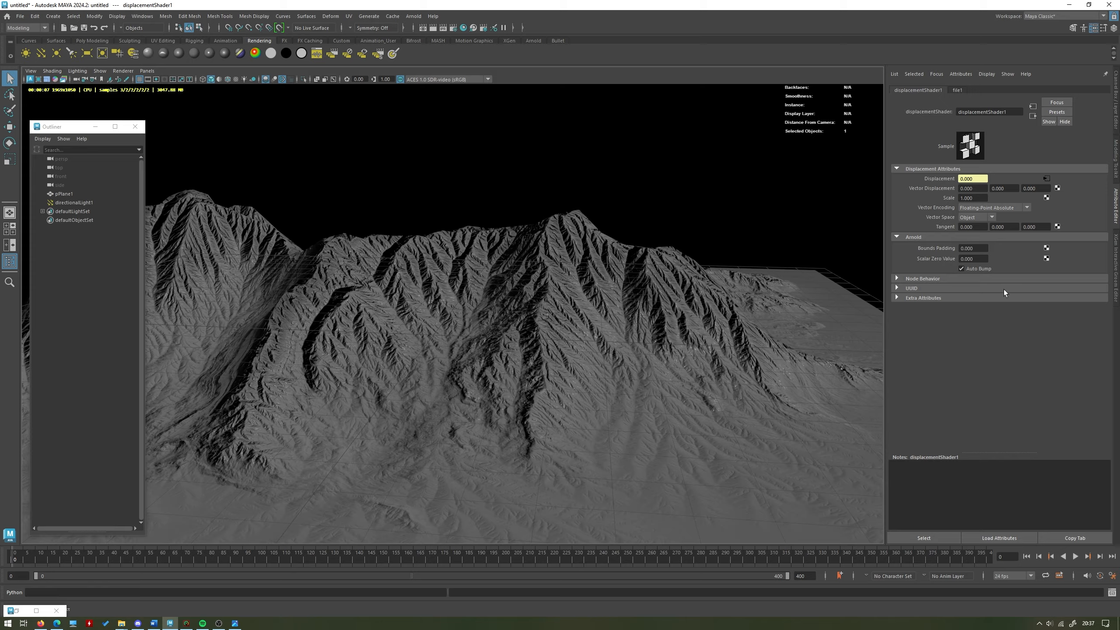
- Turn off Auto Bump on the displacement shader and examine the terrain rendered without it
left_click(975, 269)
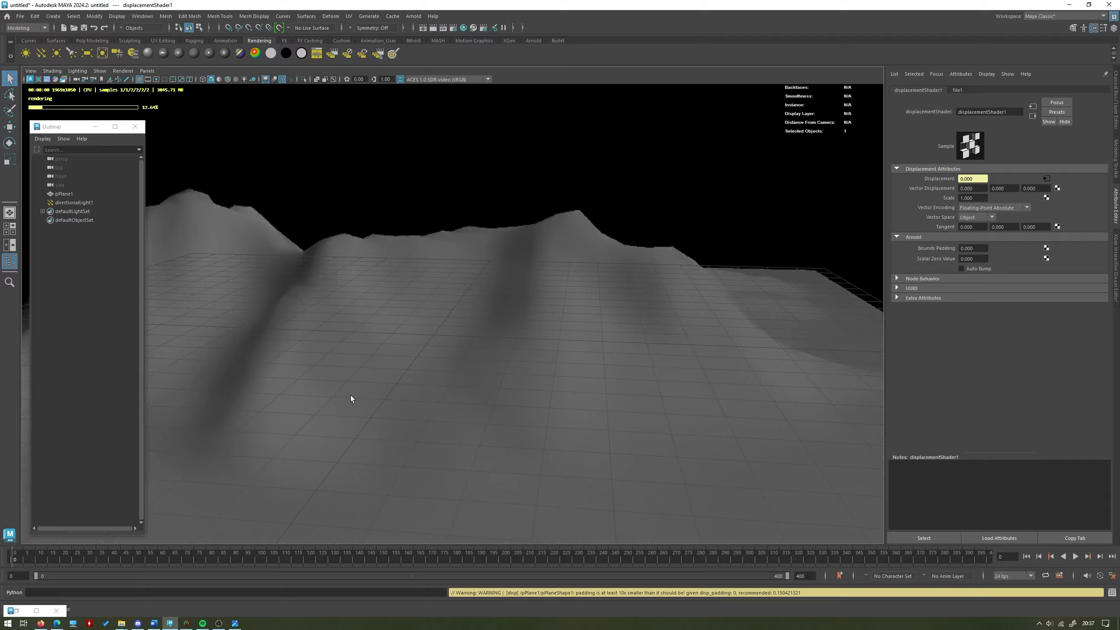
left_click_drag(743, 278, 512, 327, "alt")
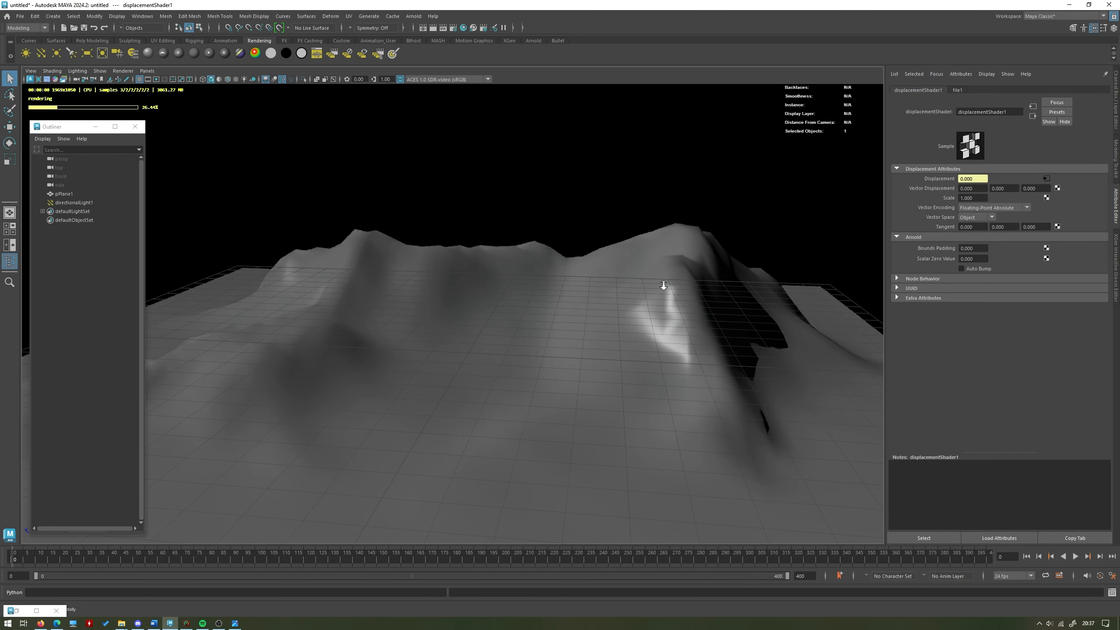
left_click_drag(646, 286, 600, 387, "alt")
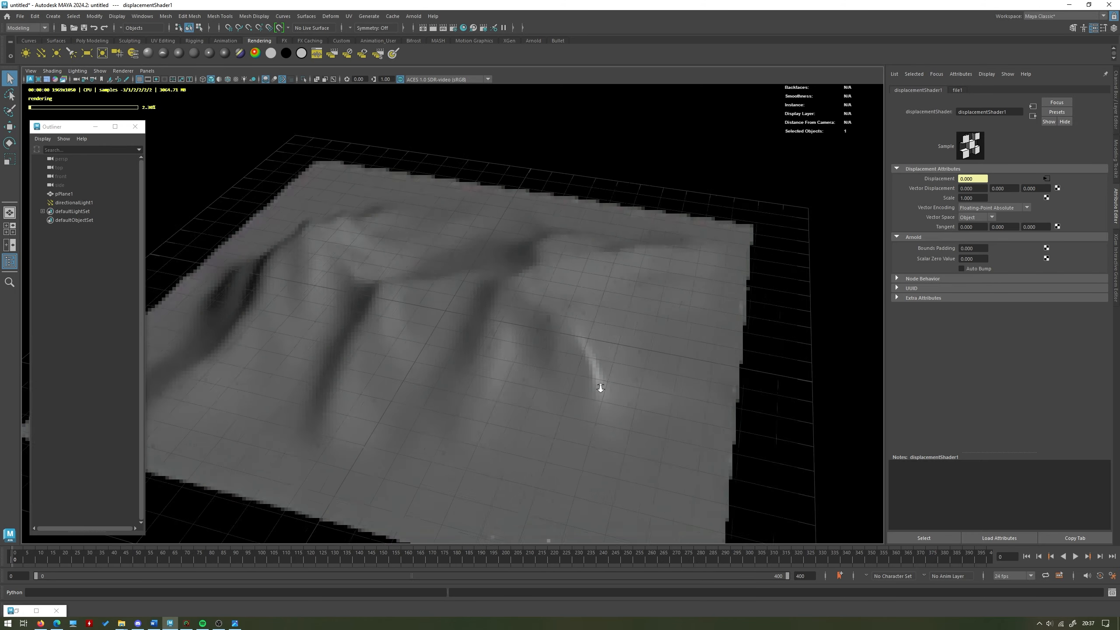
scroll(600, 388, "up", 2)
- Turn Auto Bump back on for the displacement shader and inspect the detail on the mountains
left_click(963, 266)
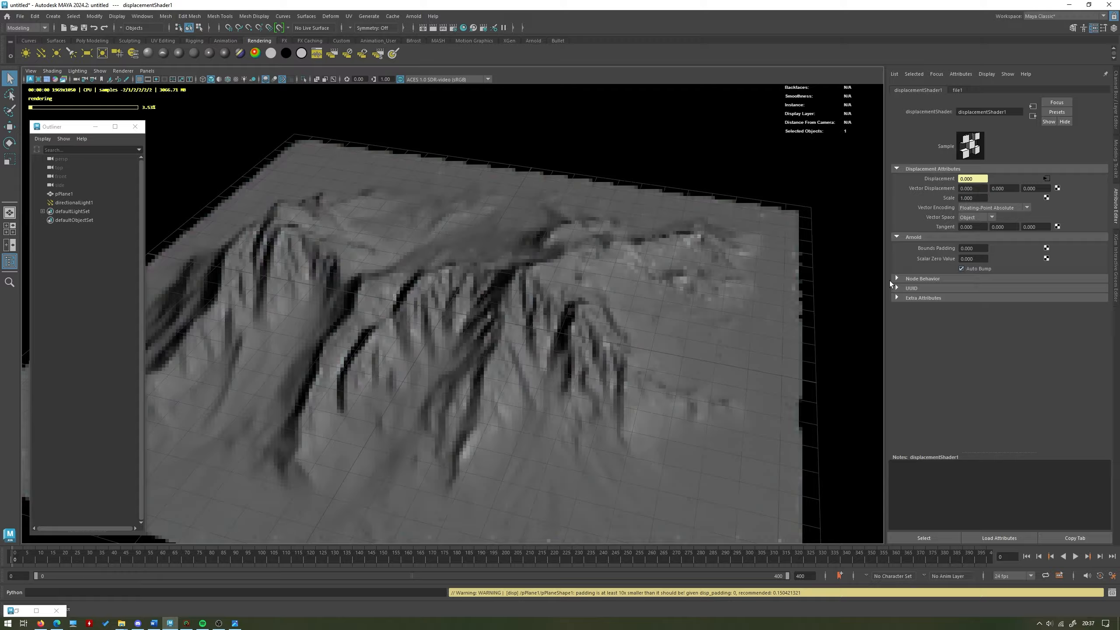
left_click_drag(544, 351, 573, 378, "alt")
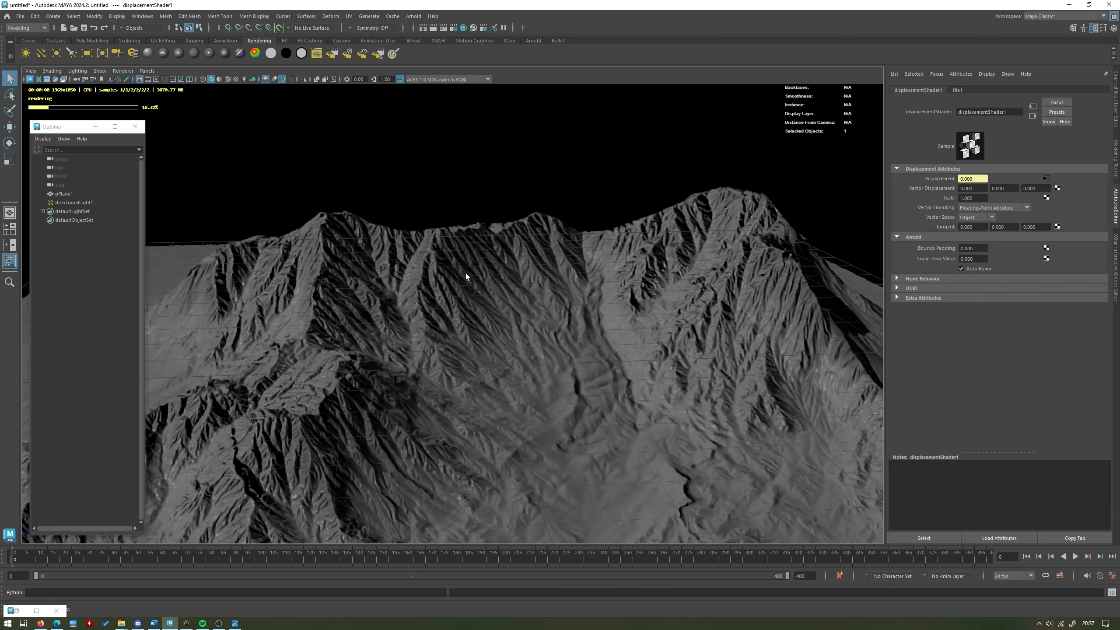
left_click_drag(517, 343, 549, 333, "alt")
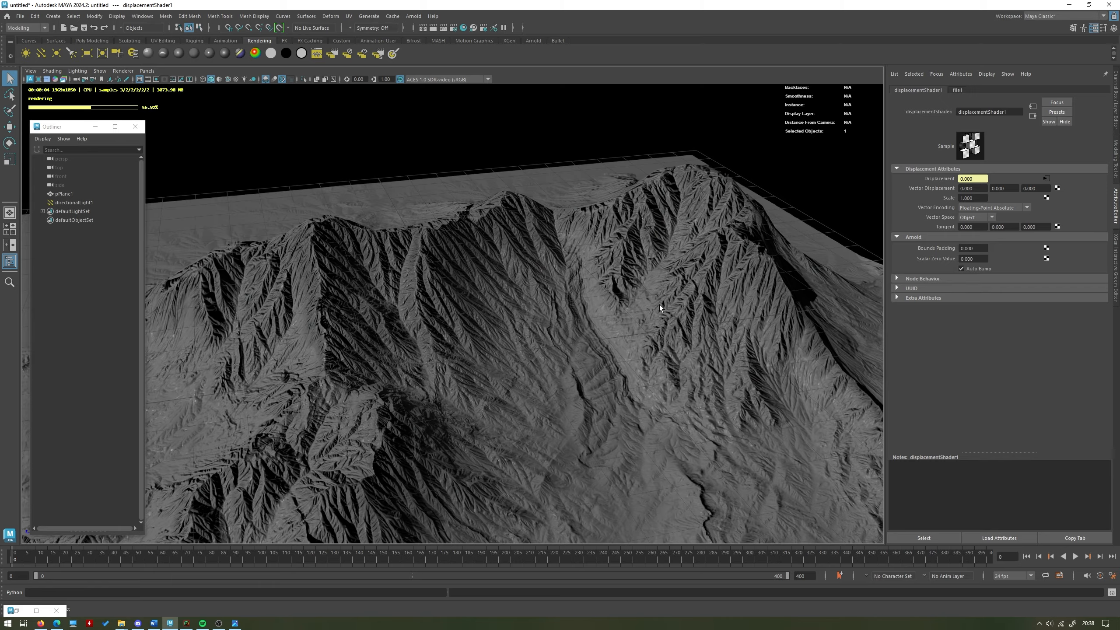
- Disable the displacement shader's Auto Bump again and view the whole terrain from a lower angle
left_click(981, 268)
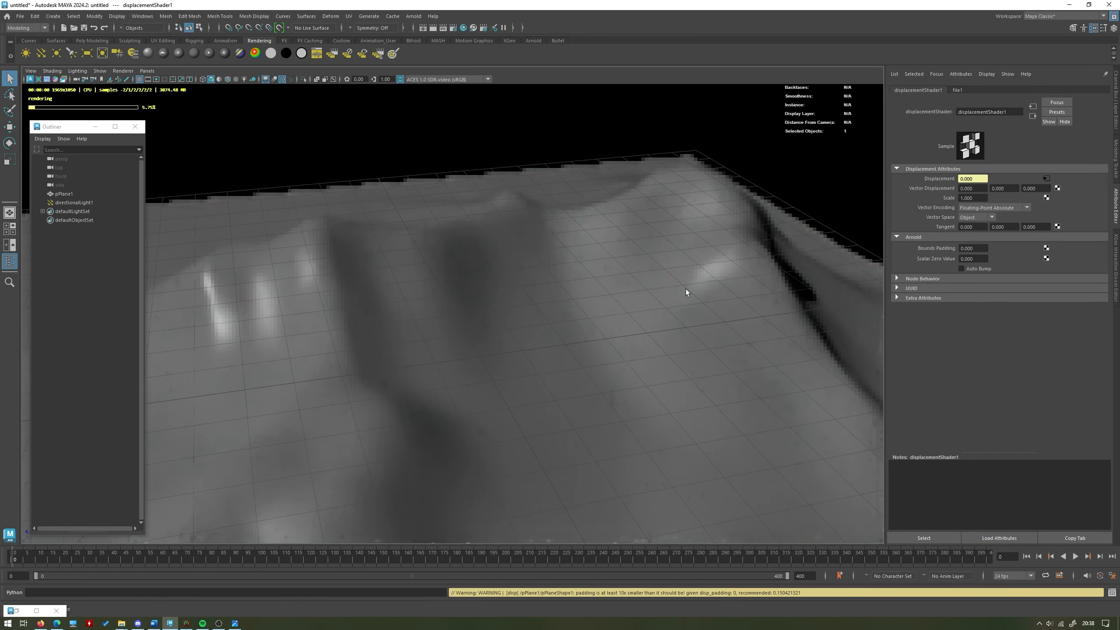
scroll(535, 273, "down", 3)
left_click_drag(535, 273, 537, 308, "alt")
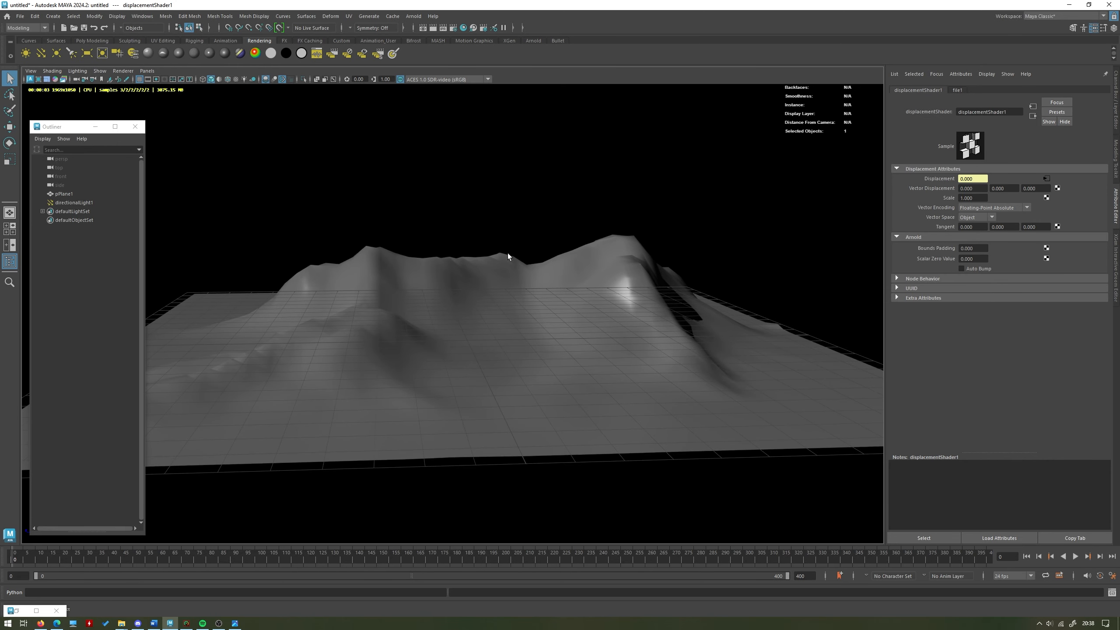
- Apply Smooth to the terrain plane with one division level and inspect the rendered displacement
left_click(513, 304)
left_click_drag(543, 276, 335, 306, "alt")
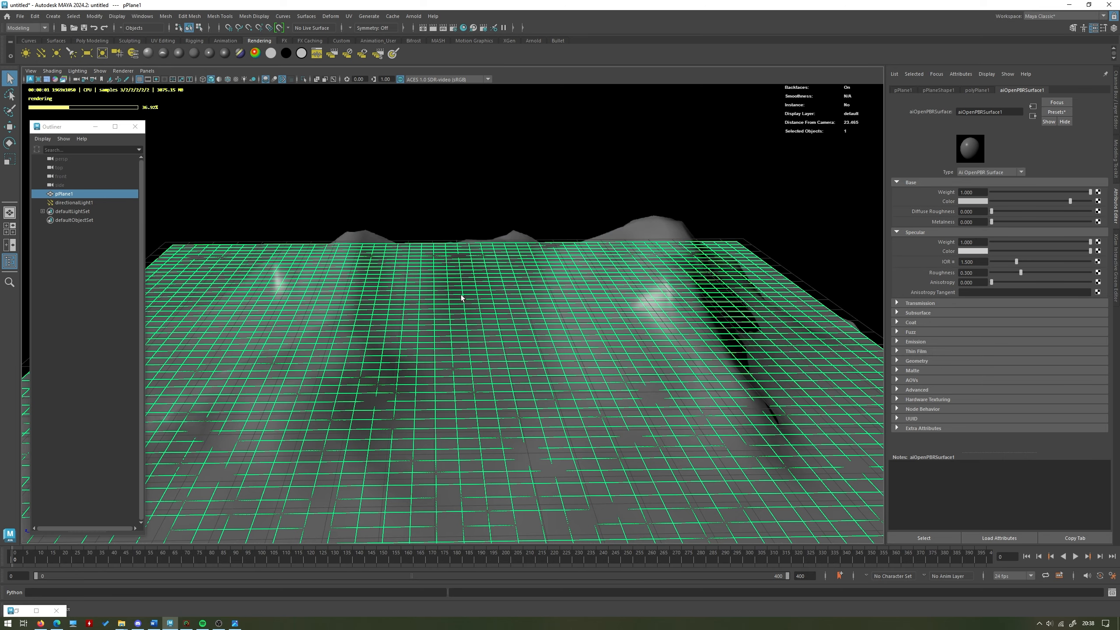
right_click(537, 266, "shift")
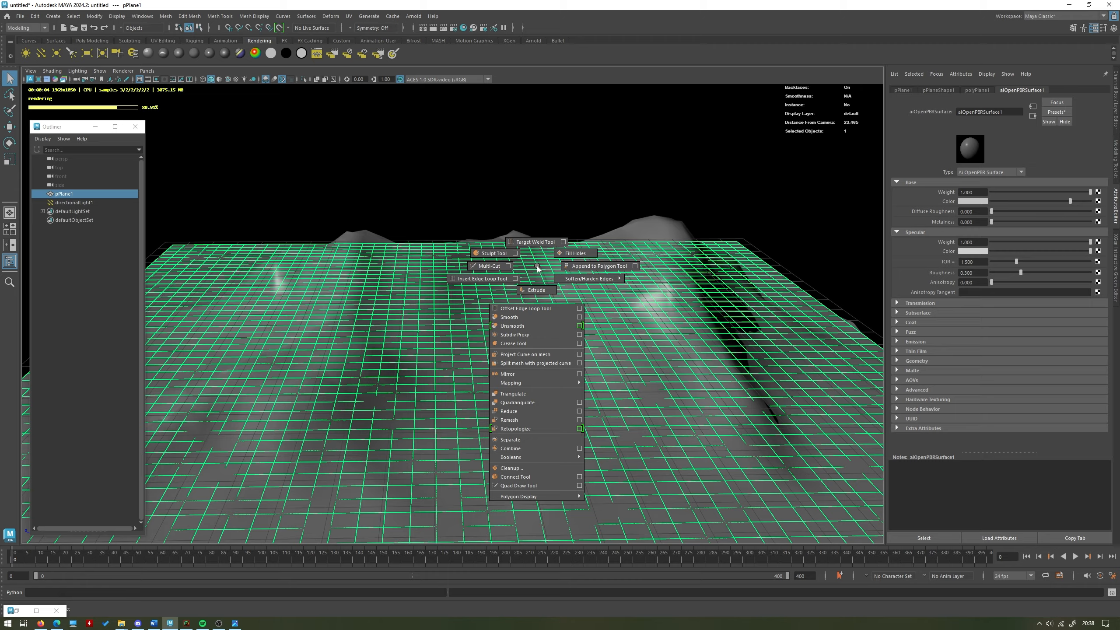
left_click(514, 317)
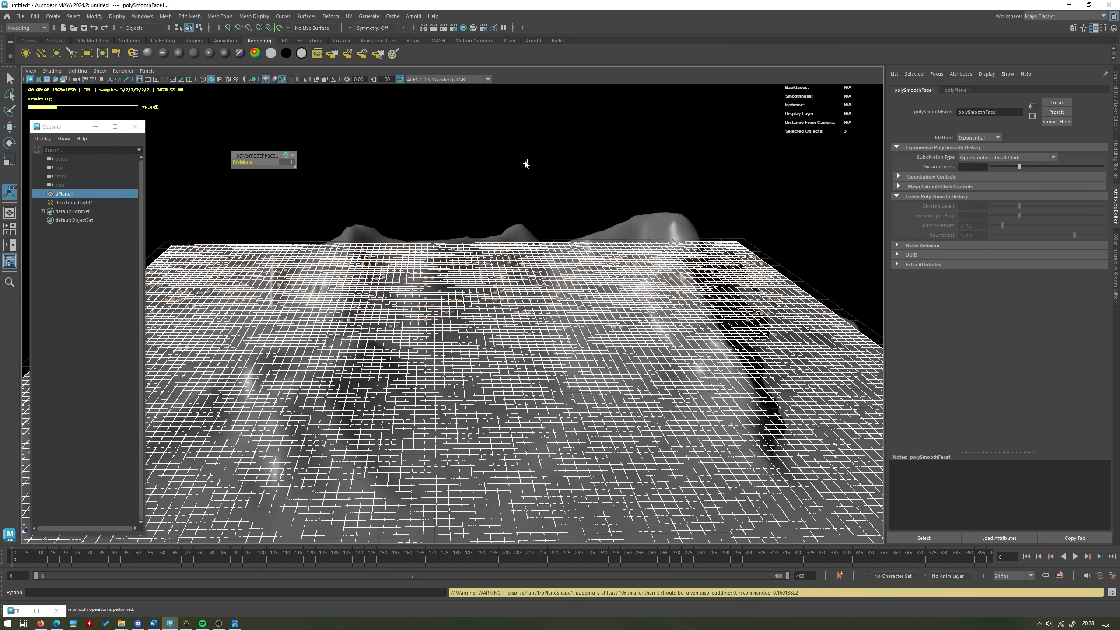
left_click(525, 162)
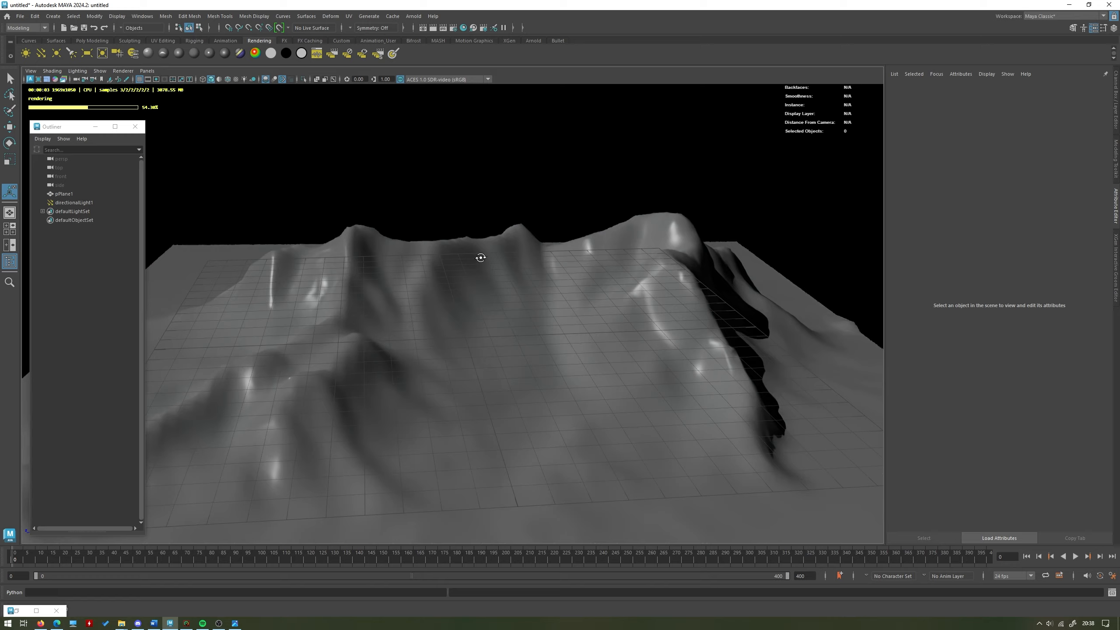
left_click_drag(512, 217, 243, 205, "alt")
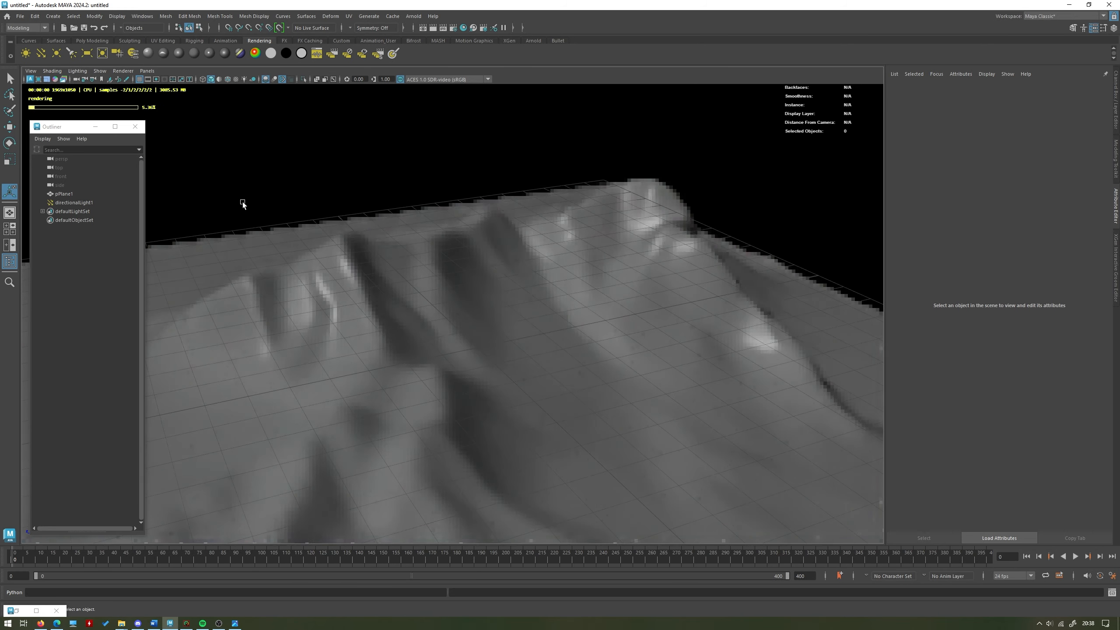
- Hide the viewport grid and view the terrain from further back
left_click(142, 81)
scroll(500, 170, "down", 3)
left_click_drag(500, 170, 484, 229, "alt")
- Undo the Smooth operation on the terrain plane and look at the coarser displacement
key("ctrl+z")
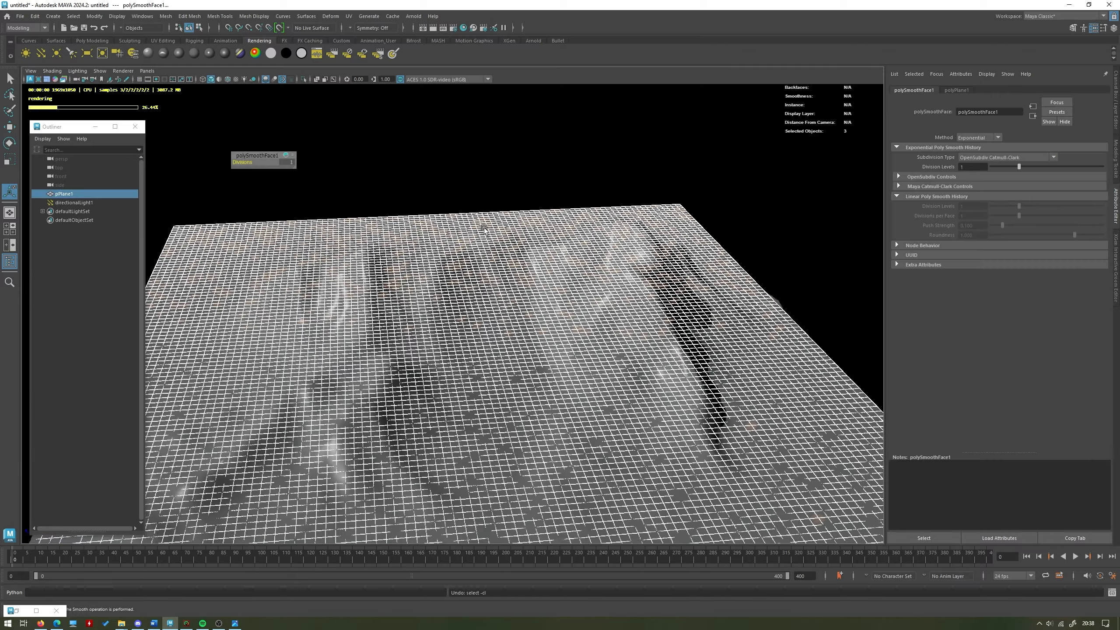
left_click_drag(484, 230, 509, 190, "alt")
key("ctrl+z")
key("ctrl+z")
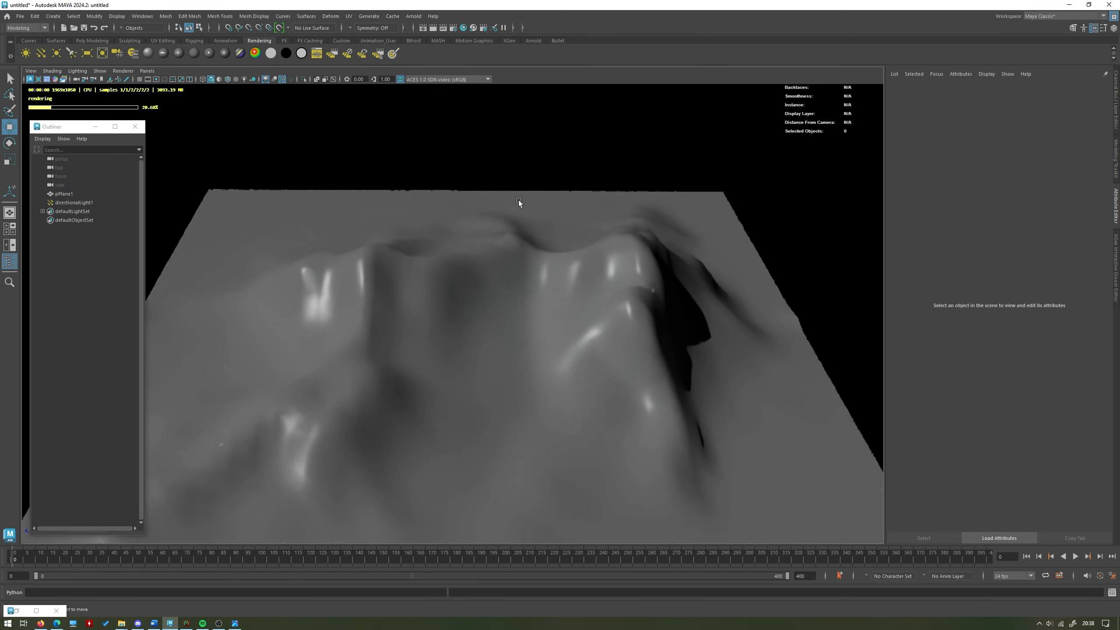
left_click_drag(694, 203, 677, 154, "alt")
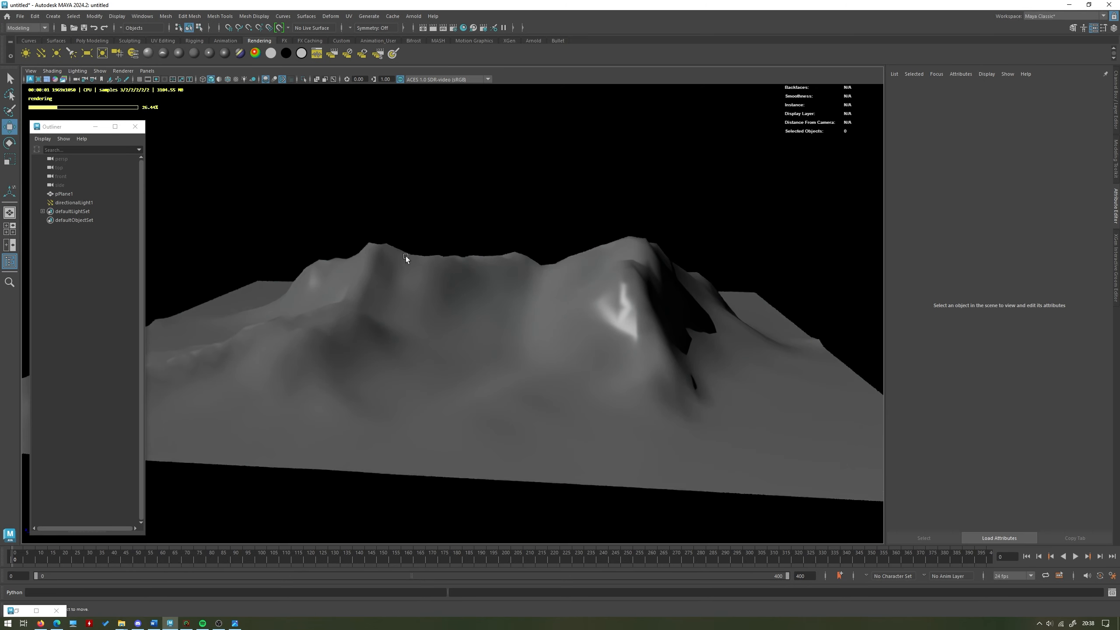
- Select the terrain plane and show its shape node attributes in the Attribute Editor
left_click(550, 300)
left_click_drag(626, 194, 638, 235, "alt")
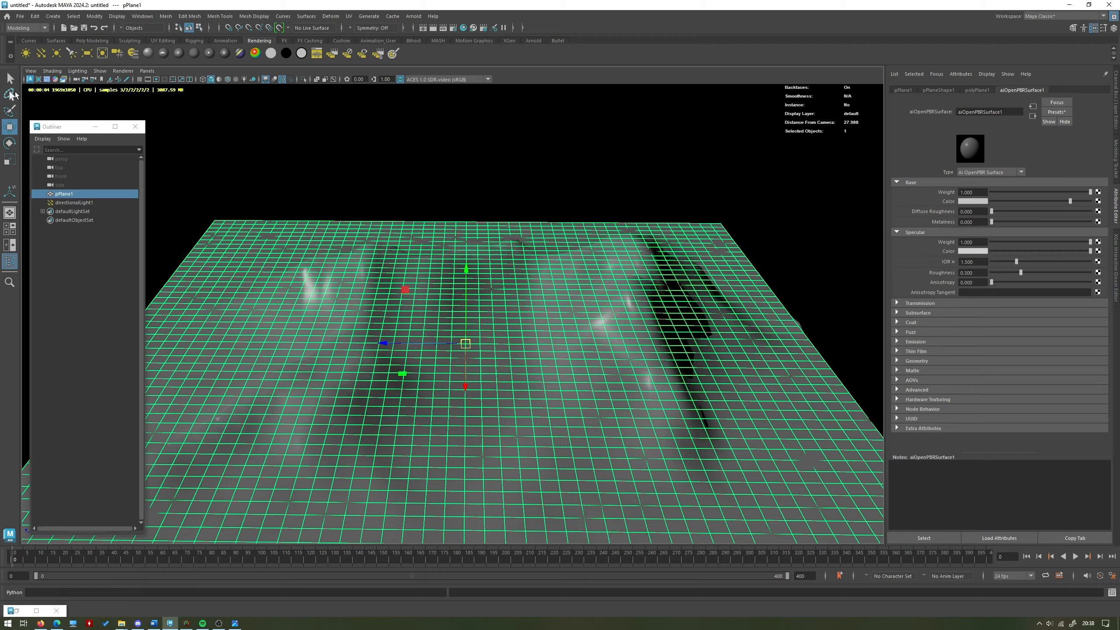
left_click(916, 360)
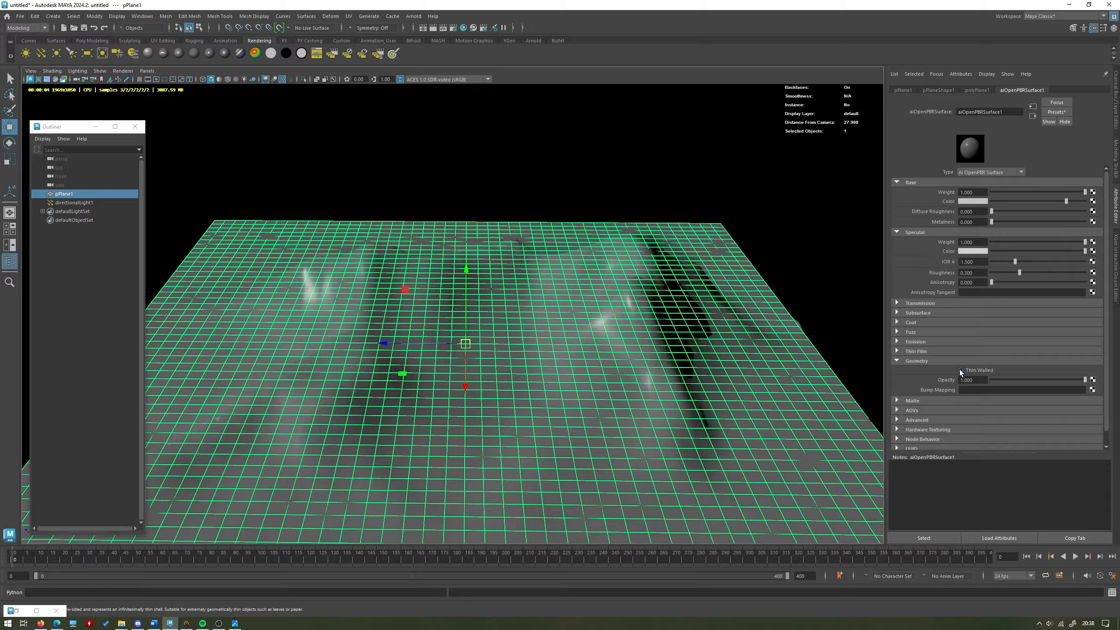
left_click(923, 361)
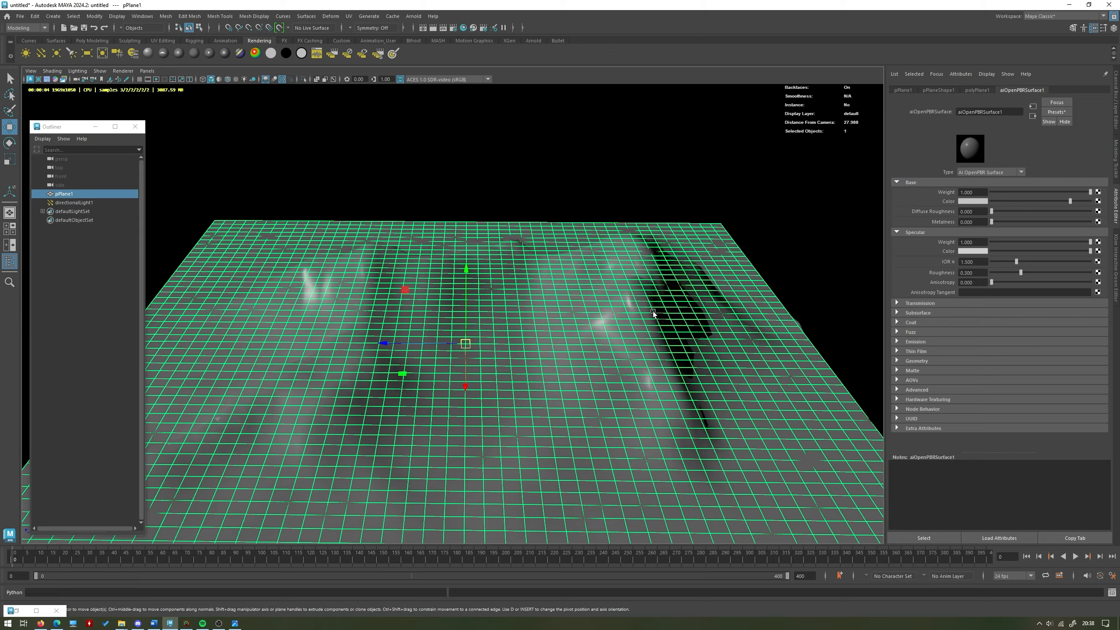
mouse_move(651, 292)
right_mouse_down("shift")
mouse_move(626, 327)
mouse_move(501, 318)
mouse_move(650, 292)
right_mouse_up("shift")
left_click(939, 90)
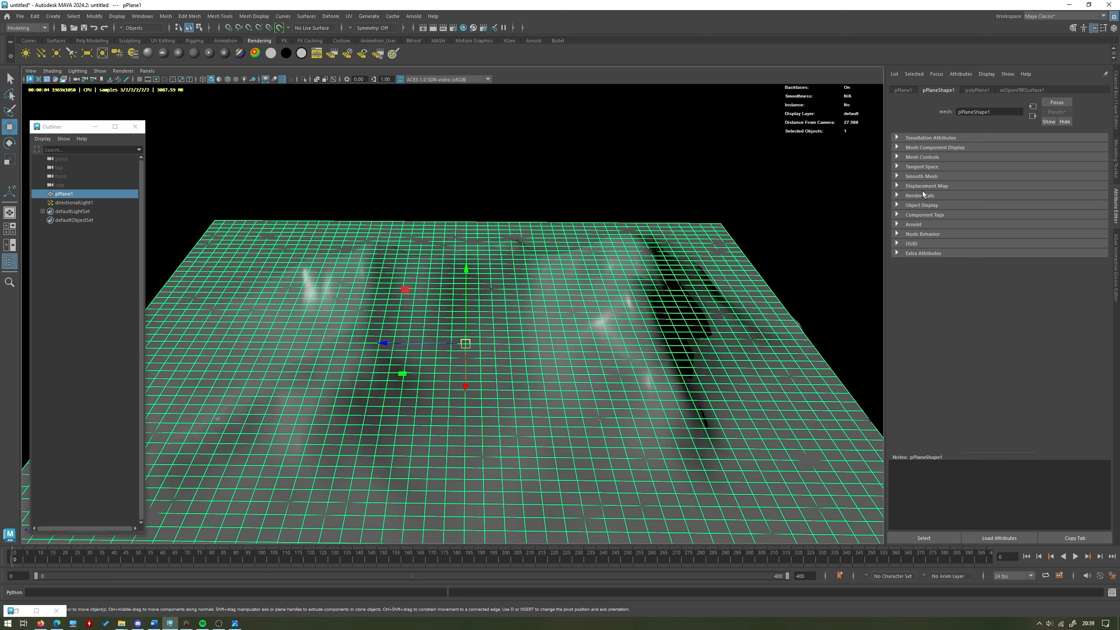
- Rename the terrain plane as Dog in the Outliner
double_click(88, 195)
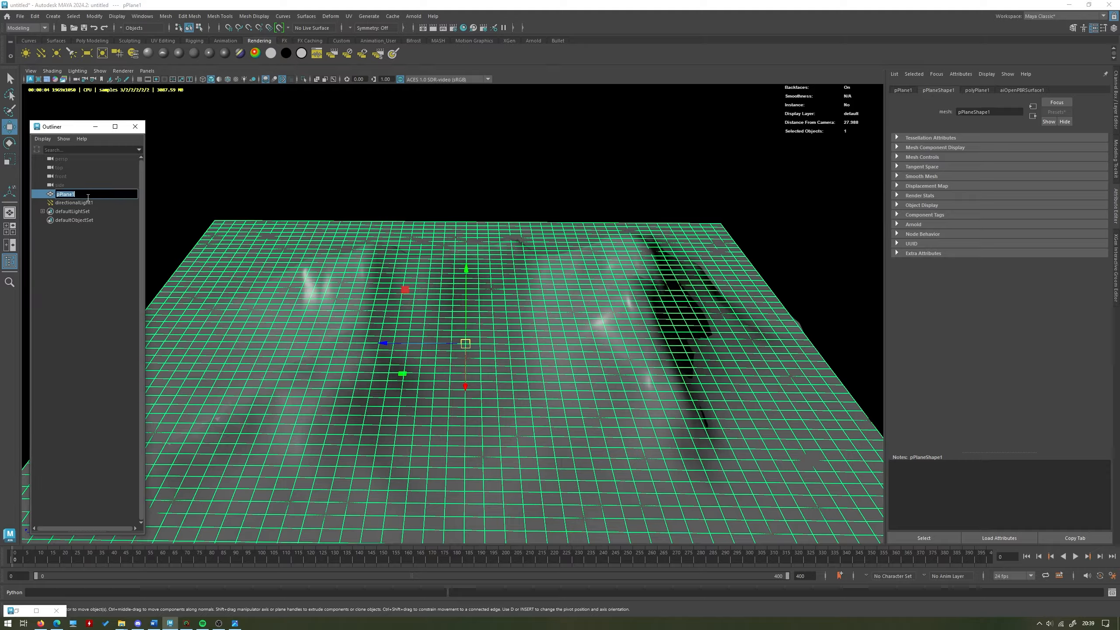
type("Dog")
key("Return")
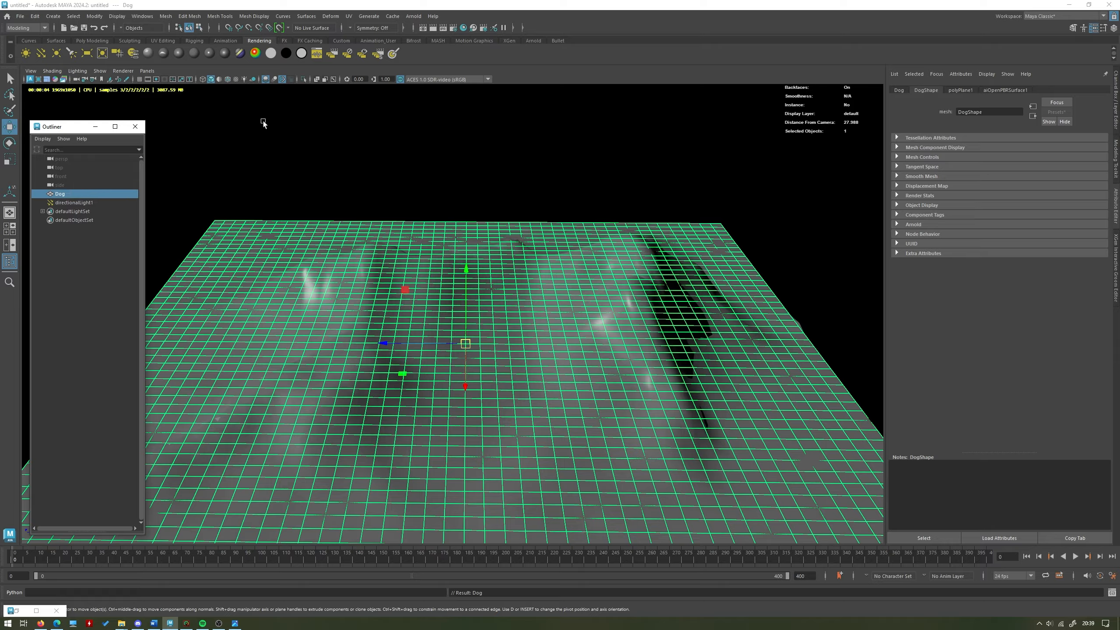
- Rename the terrain object as Plane in the Outliner
double_click(82, 195)
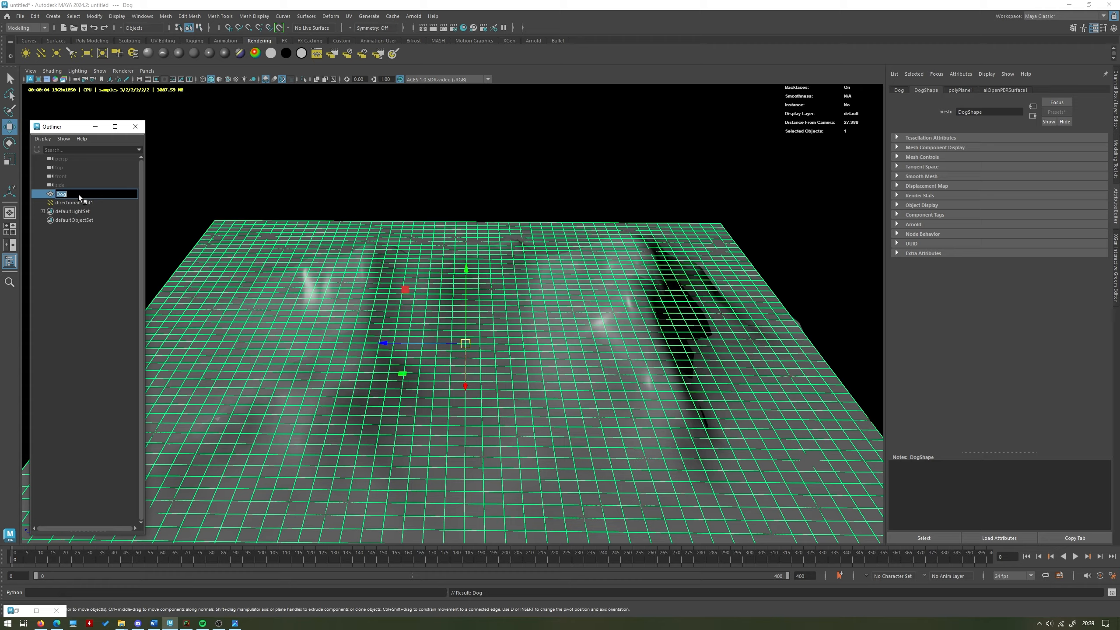
type("Plane")
key("Return")
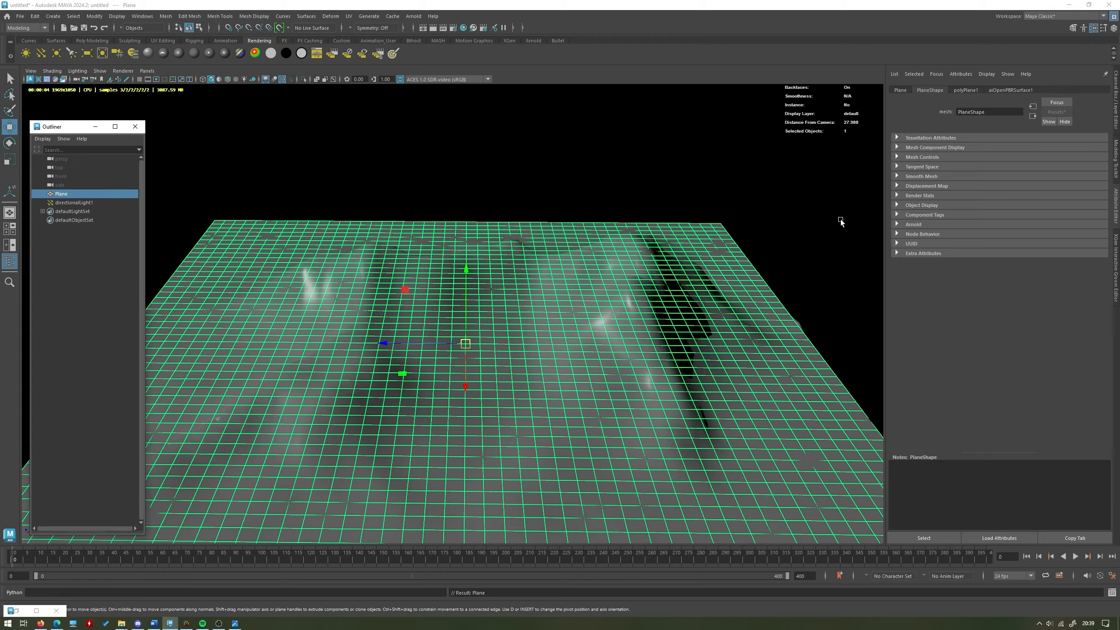
- Set the plane's Arnold subdivision type to catclark with 3 iterations
left_click(919, 224)
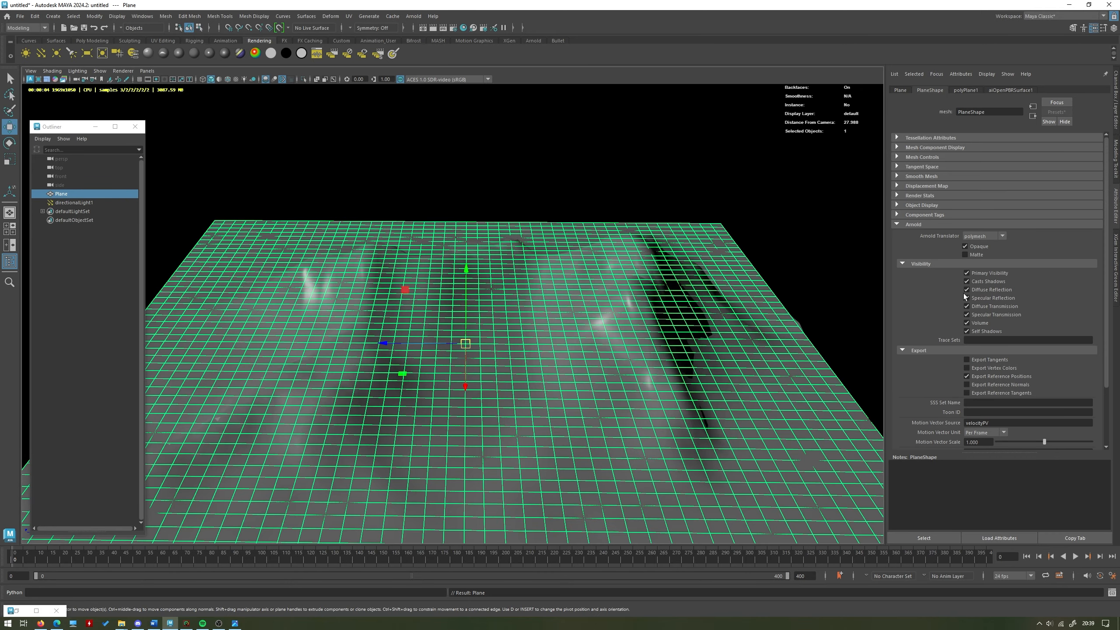
scroll(965, 297, "down", 3)
left_click(921, 391)
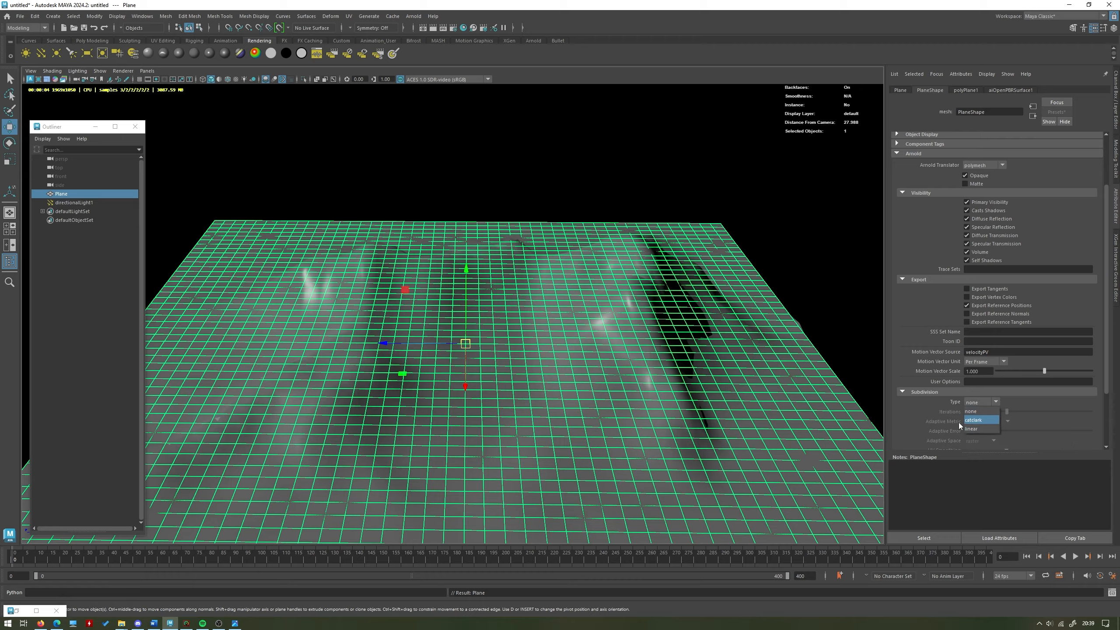
left_click(986, 419)
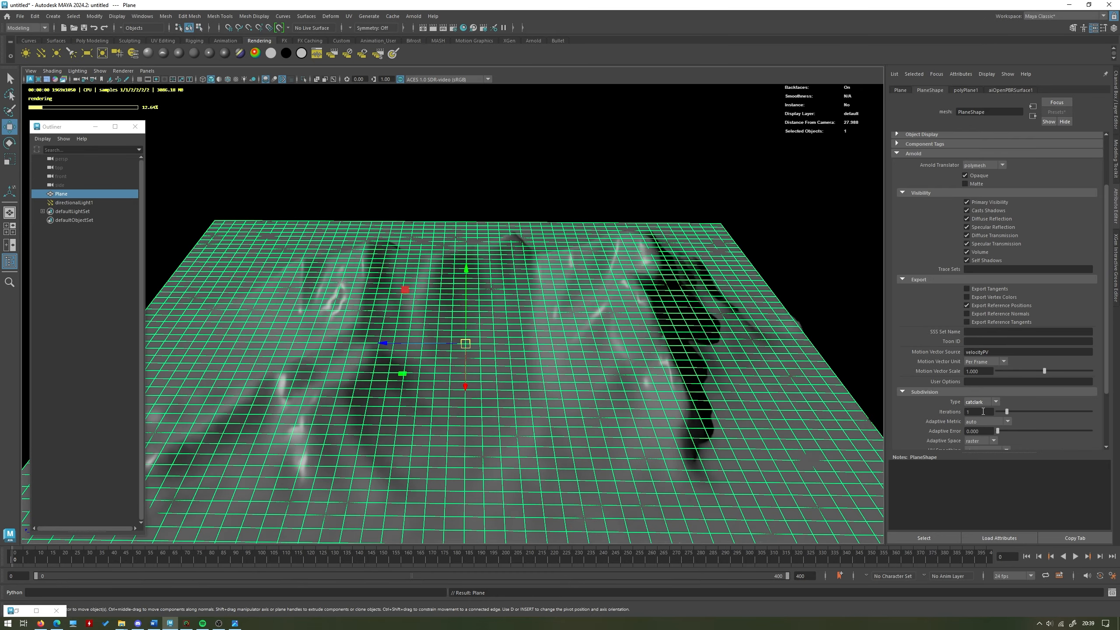
key("Tab")
type("3")
key("Return")
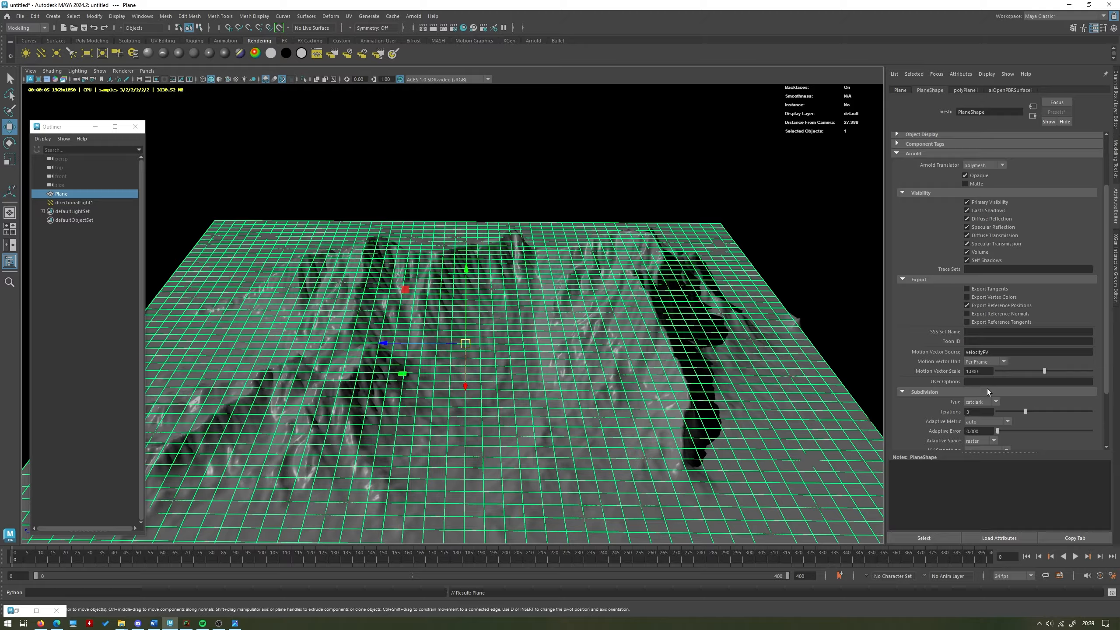
- Set the plane's Arnold subdivision iterations to 5 and deselect it to view the rendered terrain
left_click_drag(978, 411, 911, 409)
type("5")
key("Return")
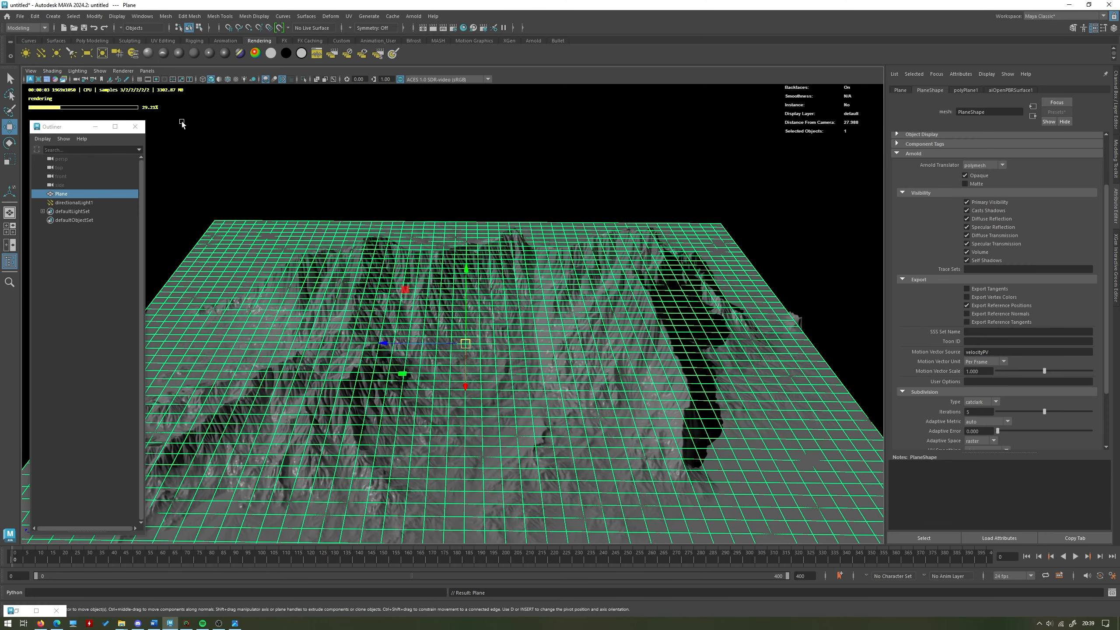
left_click(287, 125)
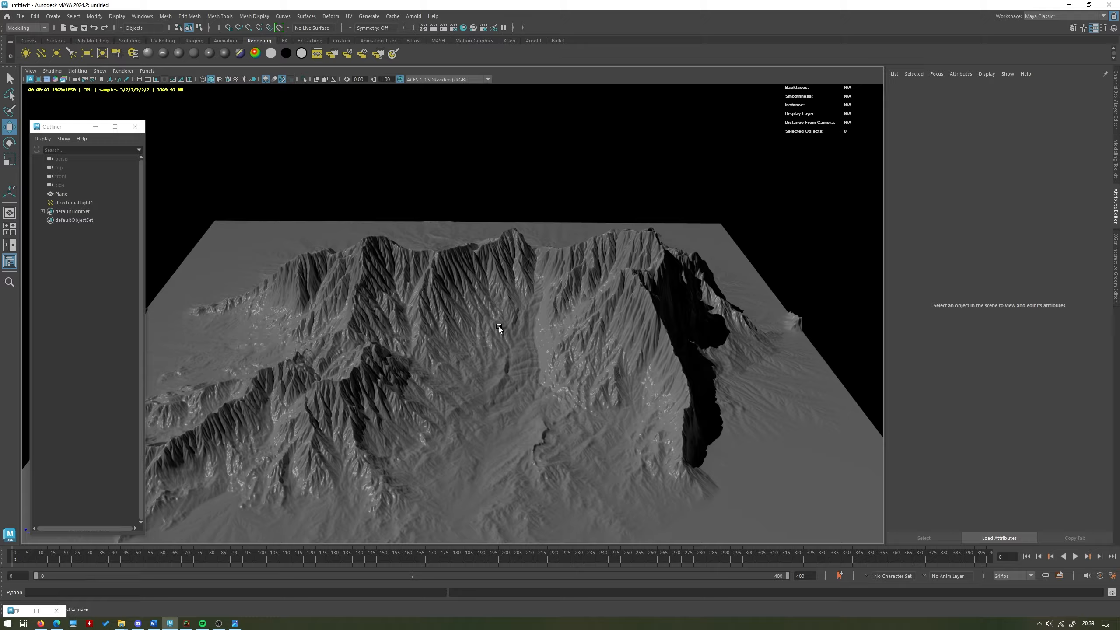
left_click_drag(499, 327, 576, 337, "alt")
- Select the displacementShader1 node in the Hypershade and show its attributes beside the rendered terrain
left_click(573, 383)
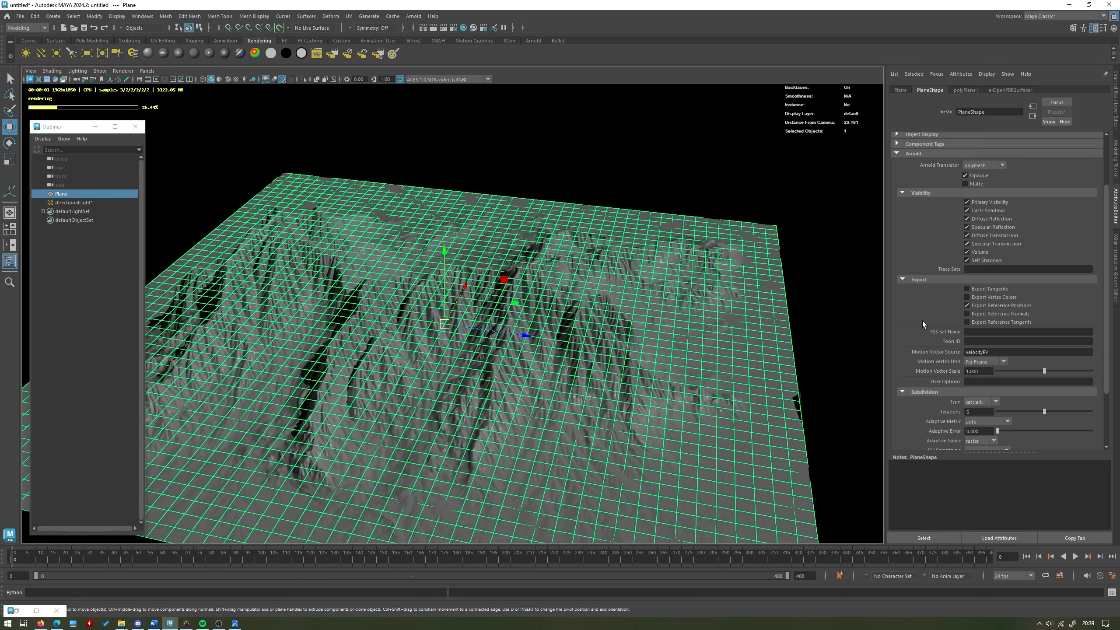
left_click(18, 610)
left_click(675, 304)
left_click(1069, 5)
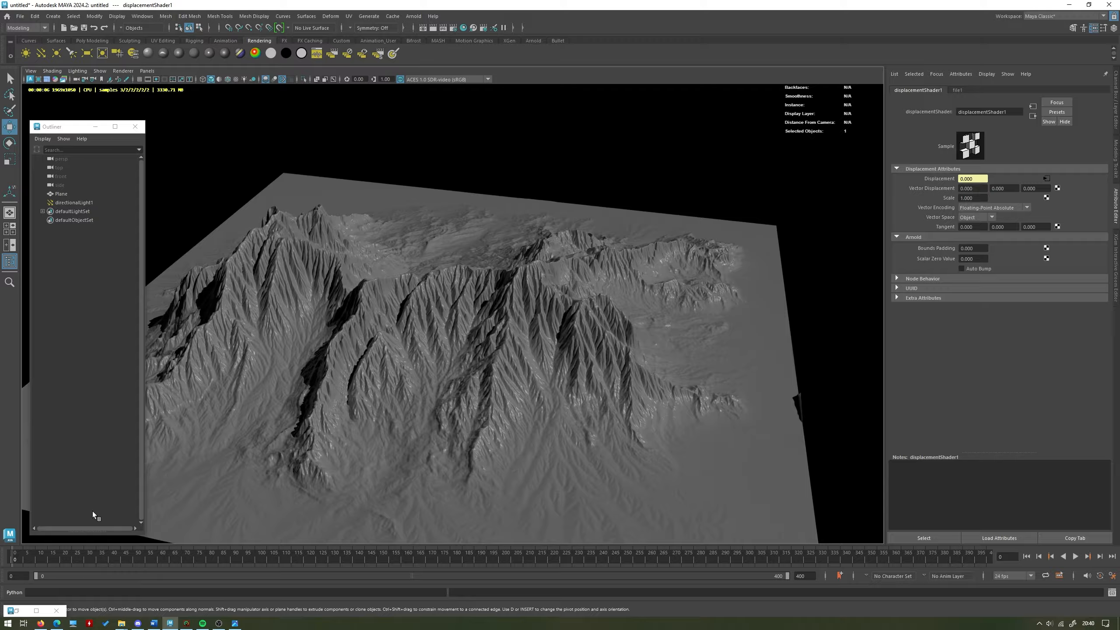
left_click(17, 611)
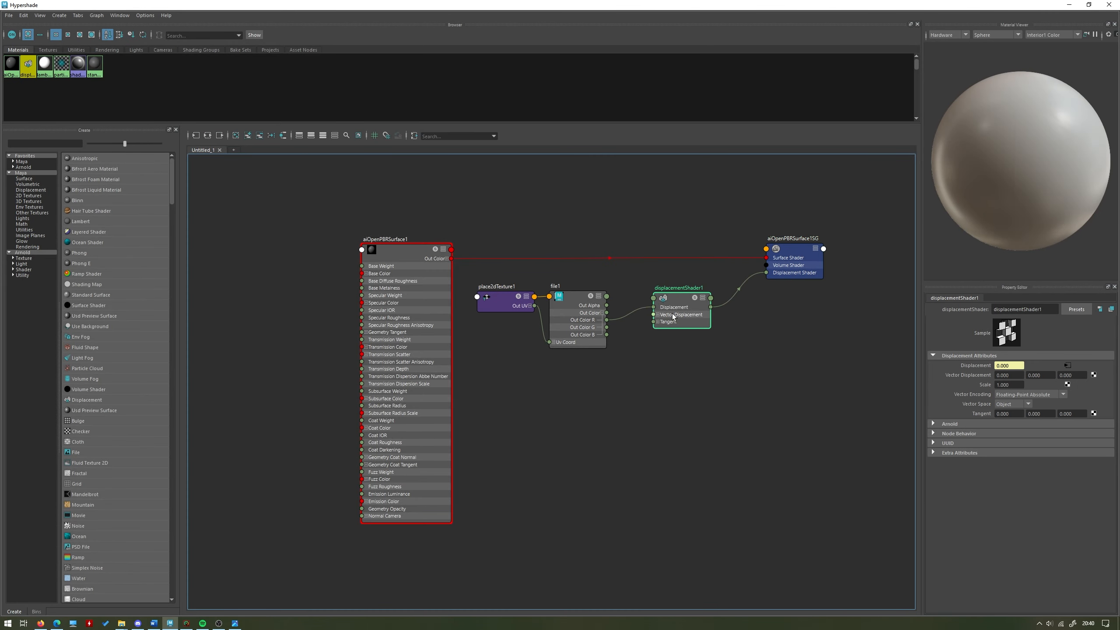
left_click(1068, 5)
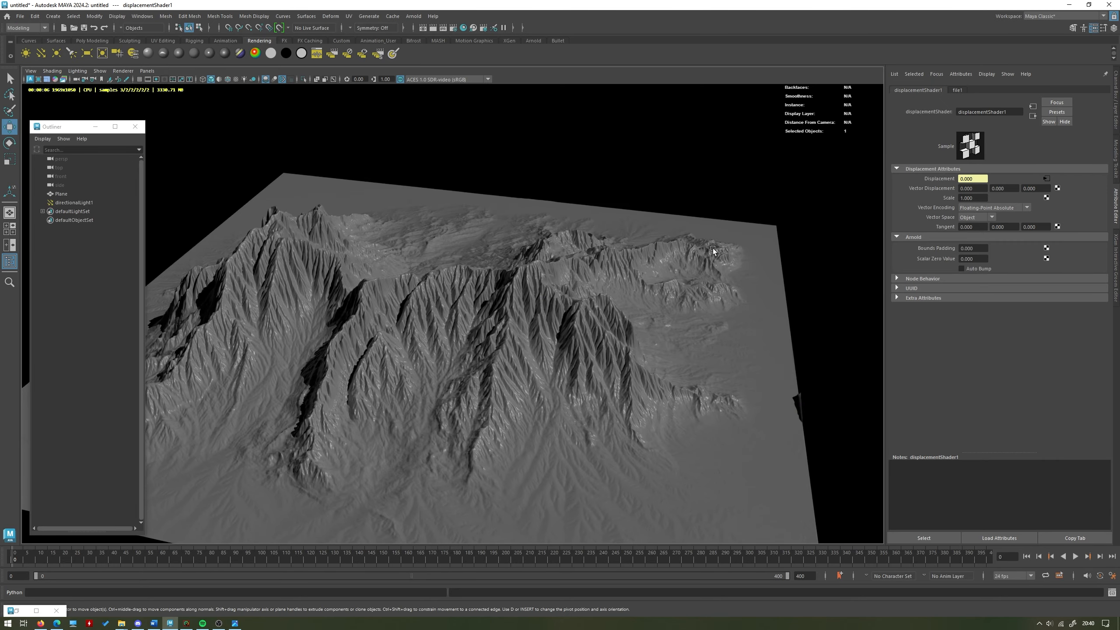
- Examine the displacement detail of the rendered mountains up close and from different angles
left_click_drag(713, 248, 570, 314, "alt")
scroll(569, 314, "up", 5)
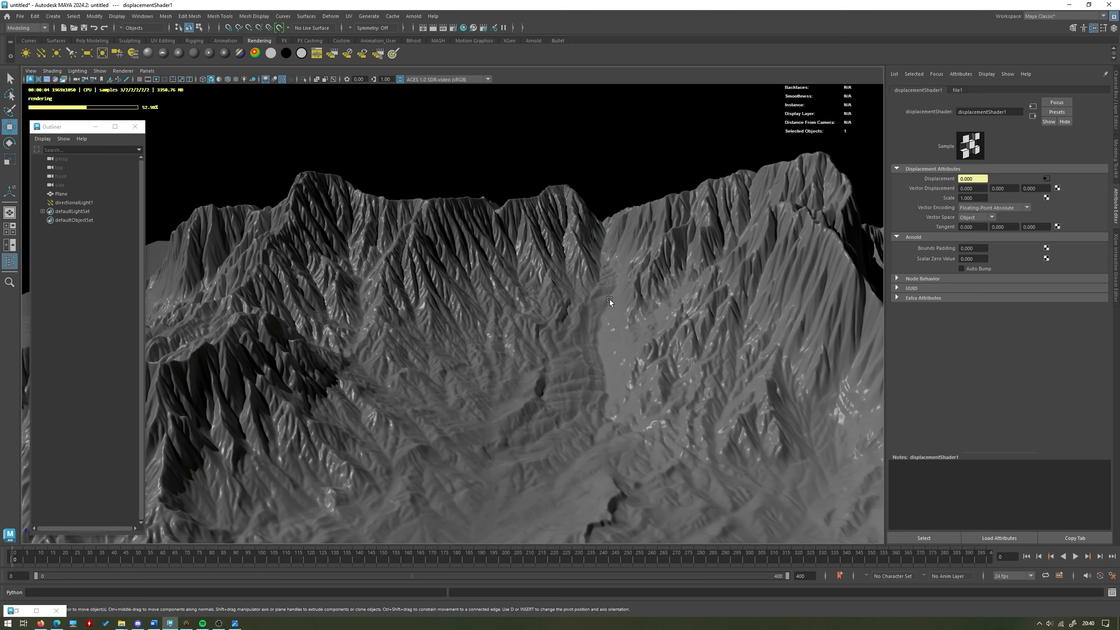
left_click_drag(609, 300, 498, 309, "alt")
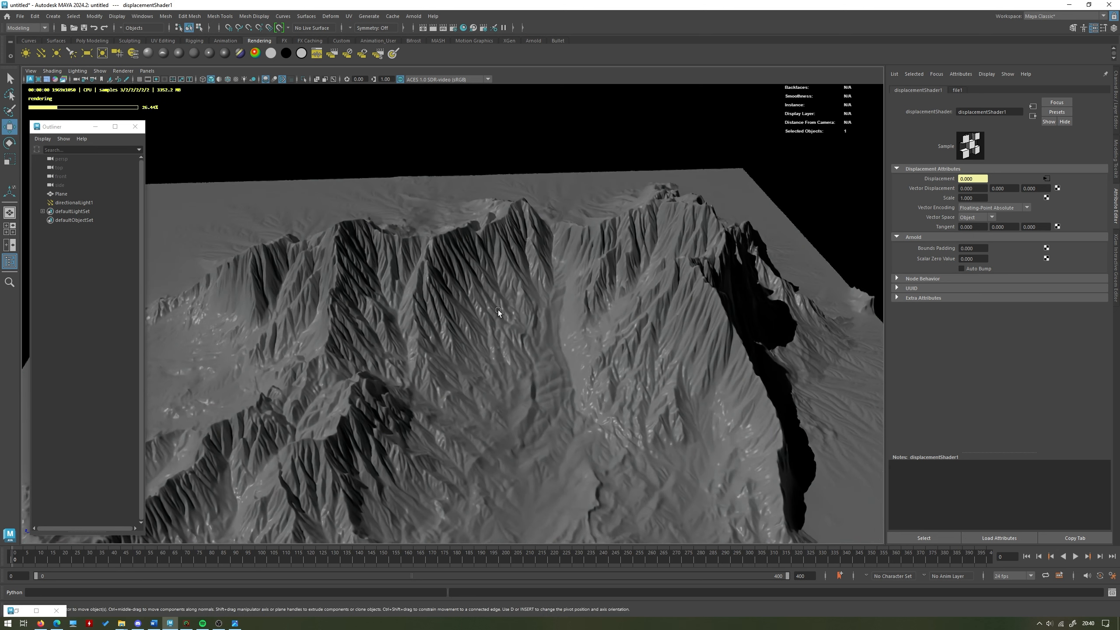